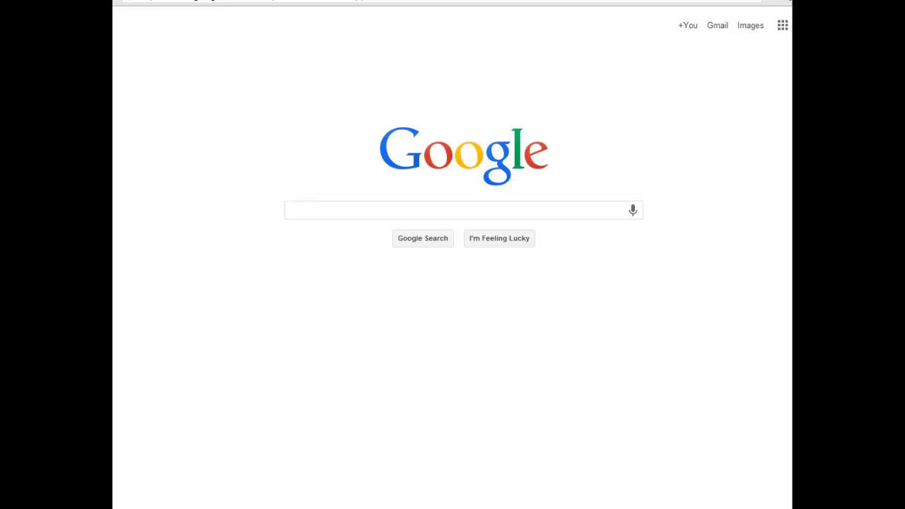
Search Google for google analytics and open the official Google Analytics website.
click(359, 210)
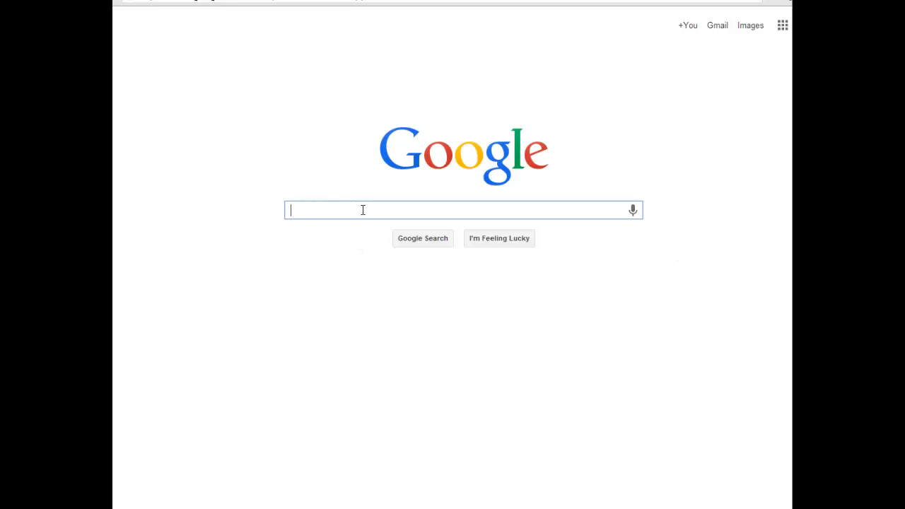
text(goo)
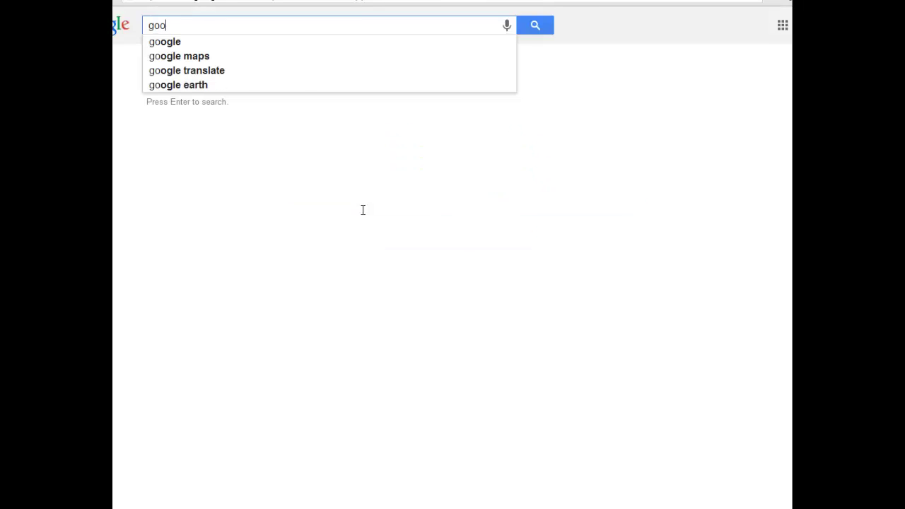
text(gle an)
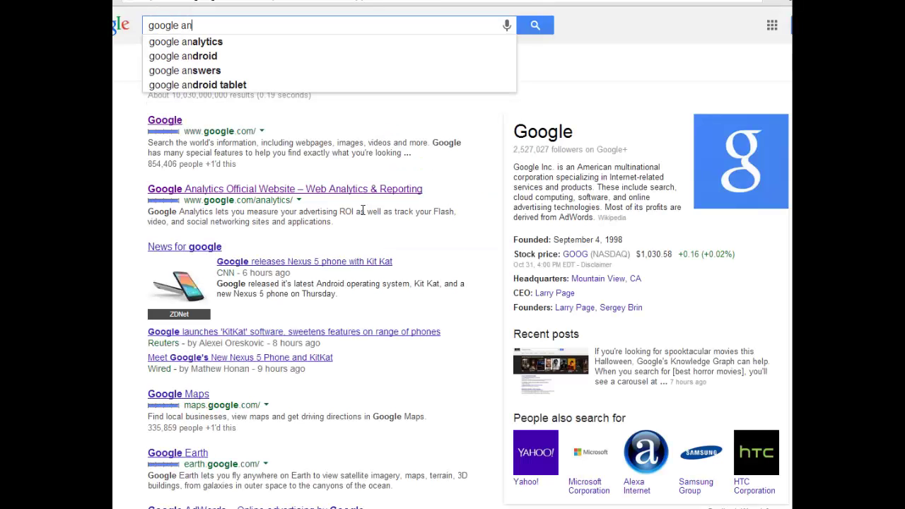
click(250, 43)
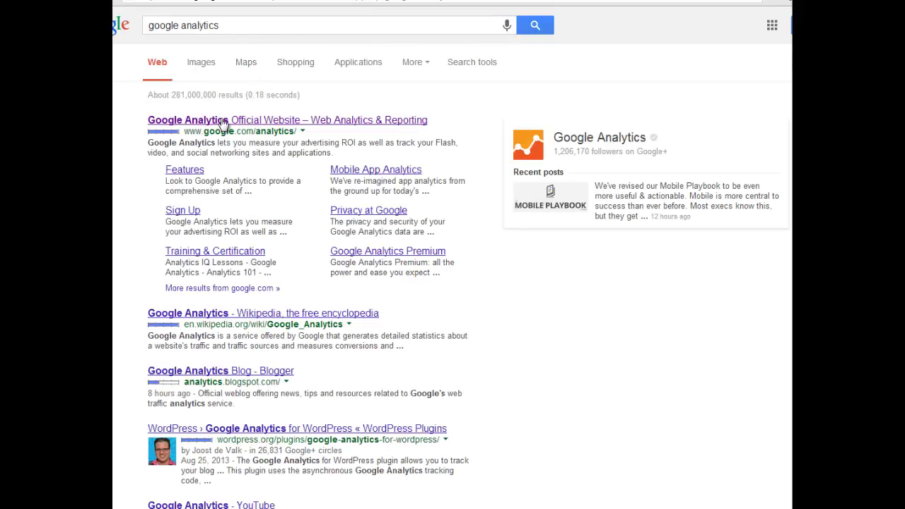
click(222, 123)
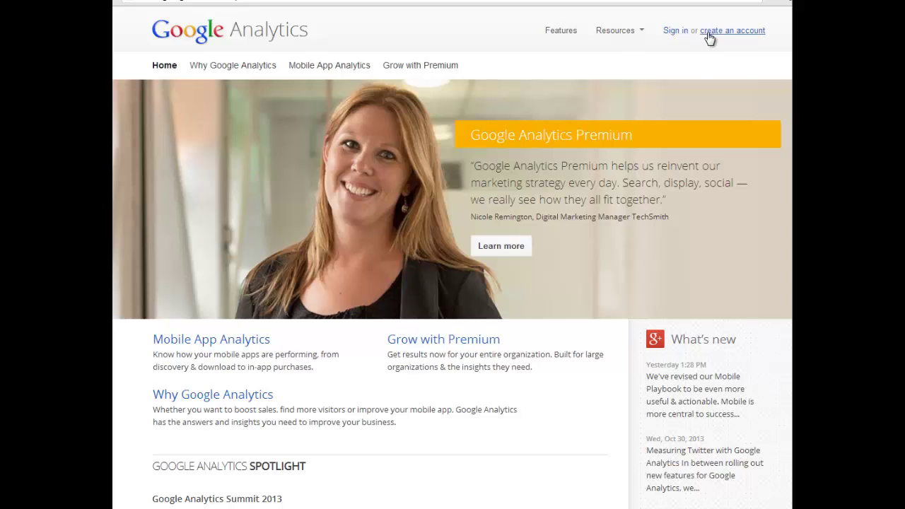
Sign in to Google Analytics with the first listed Google account and its saved password.
click(676, 31)
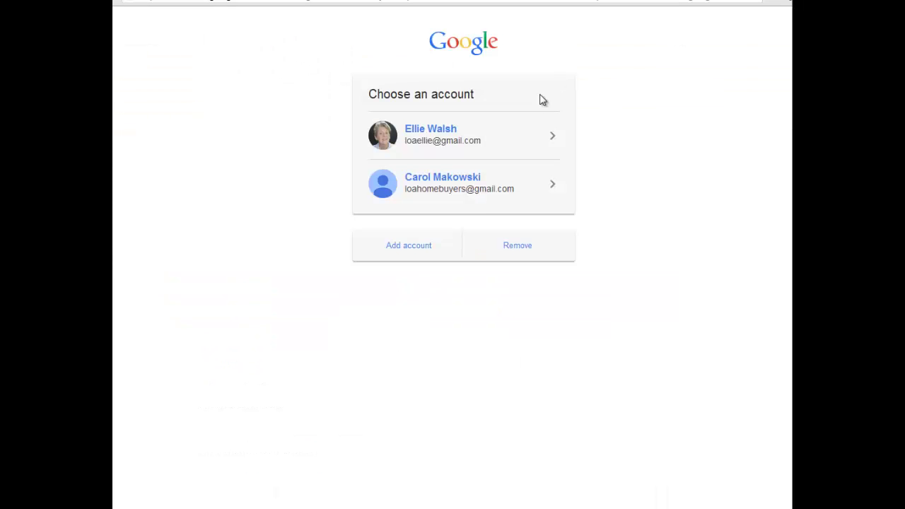
click(436, 133)
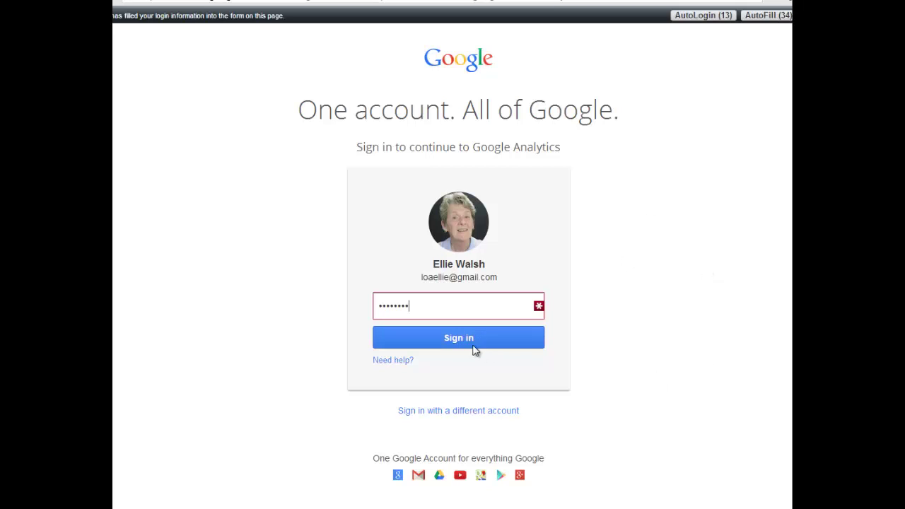
click(453, 341)
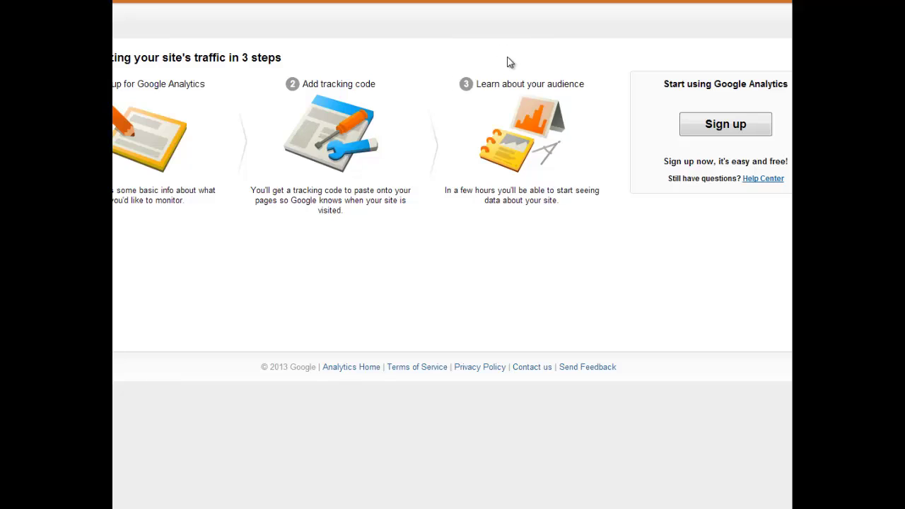
Start signing up for a new Analytics account and examine the form's tracking methods and account setup fields.
click(725, 127)
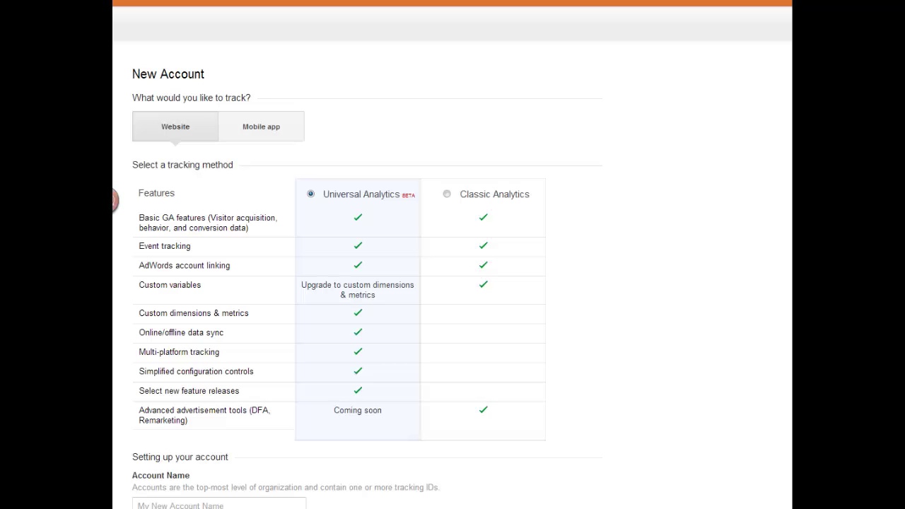
scroll(316, 4, down, 3)
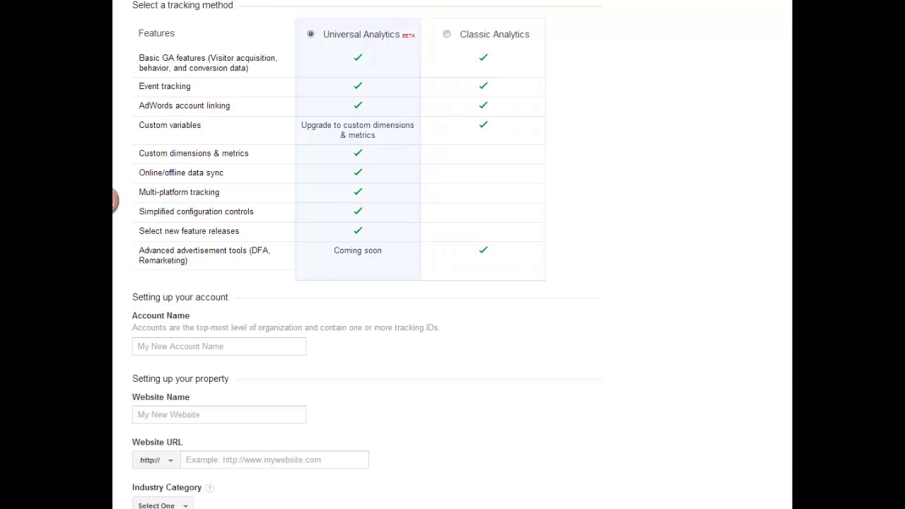
scroll(367, 255, down, 2)
scroll(367, 255, up, 1)
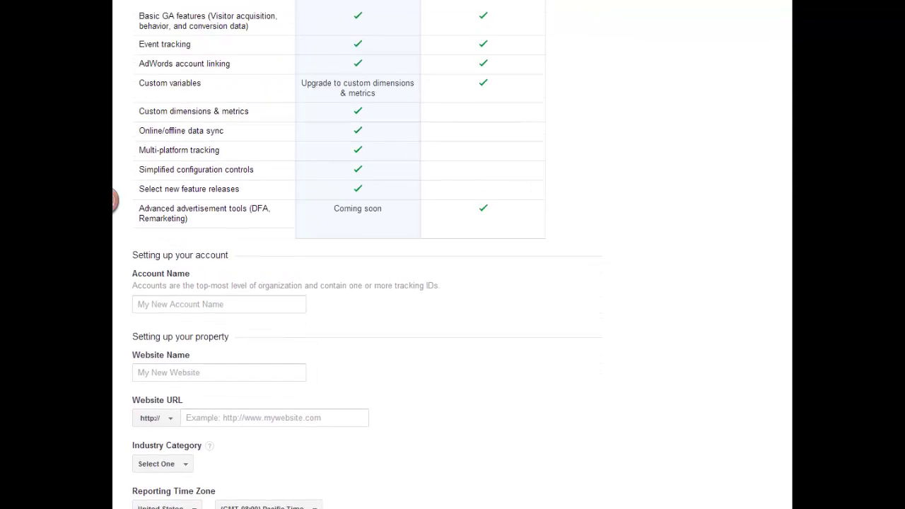
scroll(367, 255, up, 1)
scroll(367, 254, down, 4)
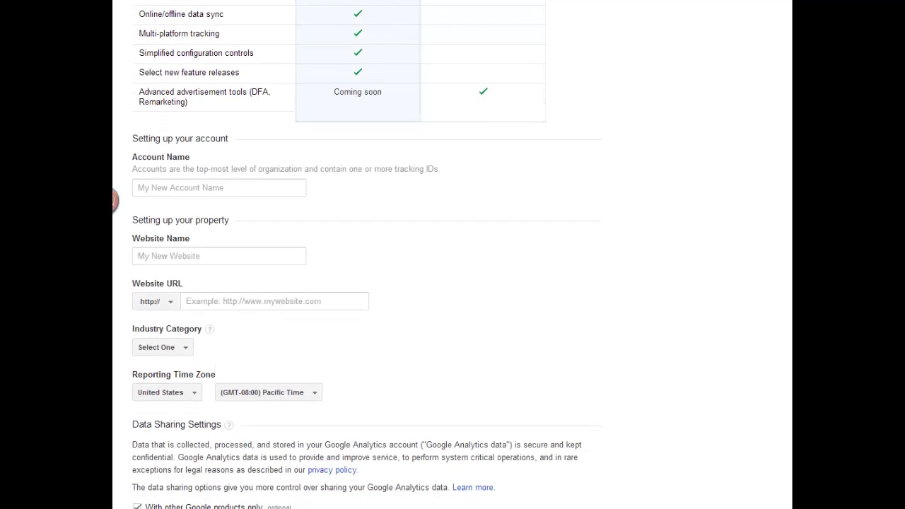
scroll(367, 254, down, 1)
scroll(368, 255, up, 3)
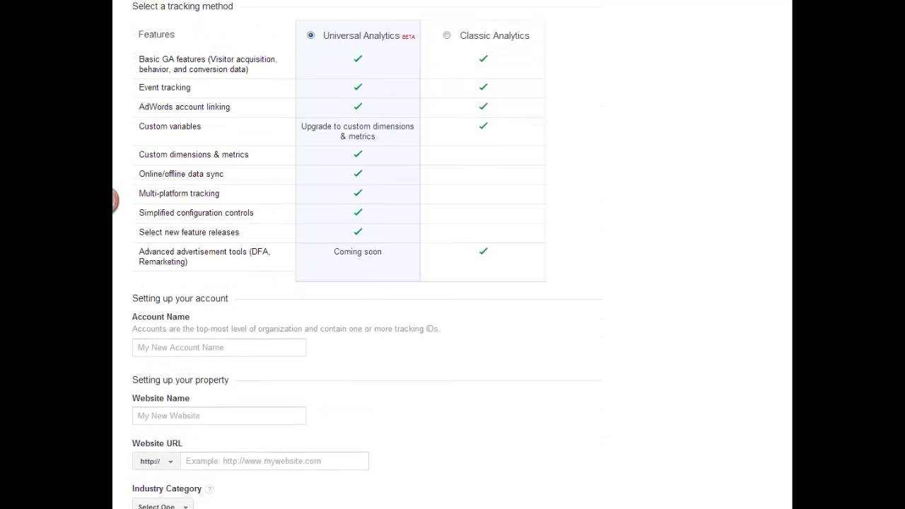
scroll(367, 254, up, 1)
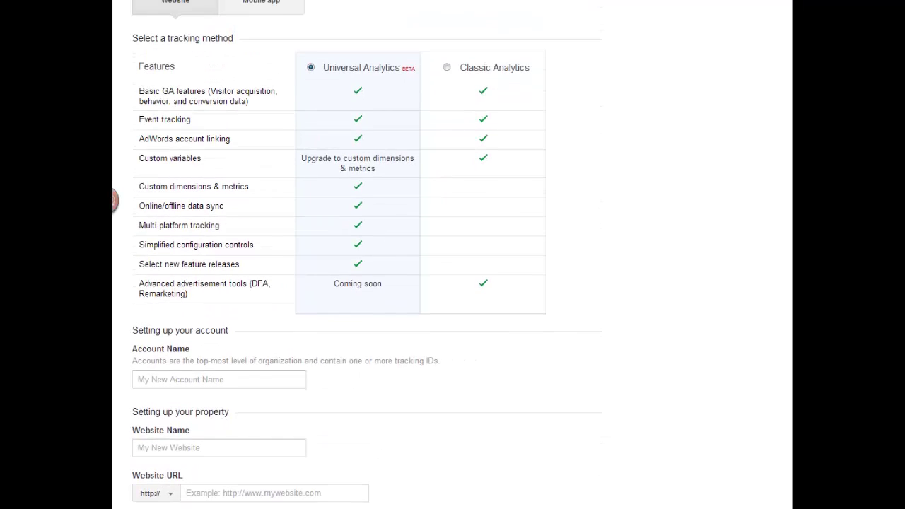
scroll(281, 127, down, 3)
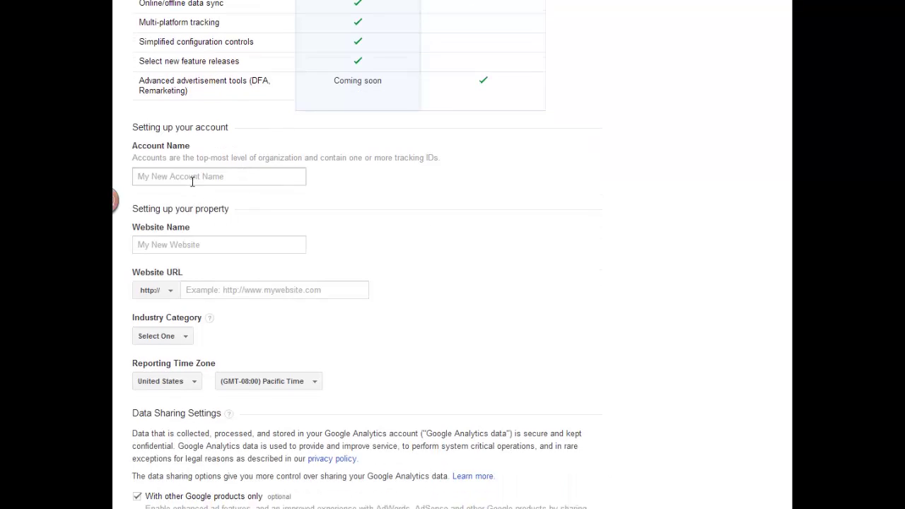
Go through the new account form's account name, website name and website URL fields without filling them in.
click(191, 182)
click(179, 244)
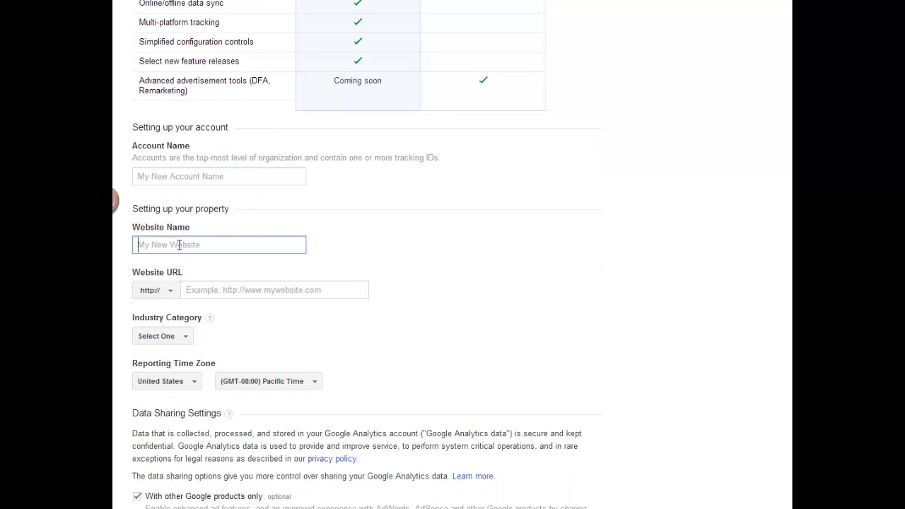
click(216, 289)
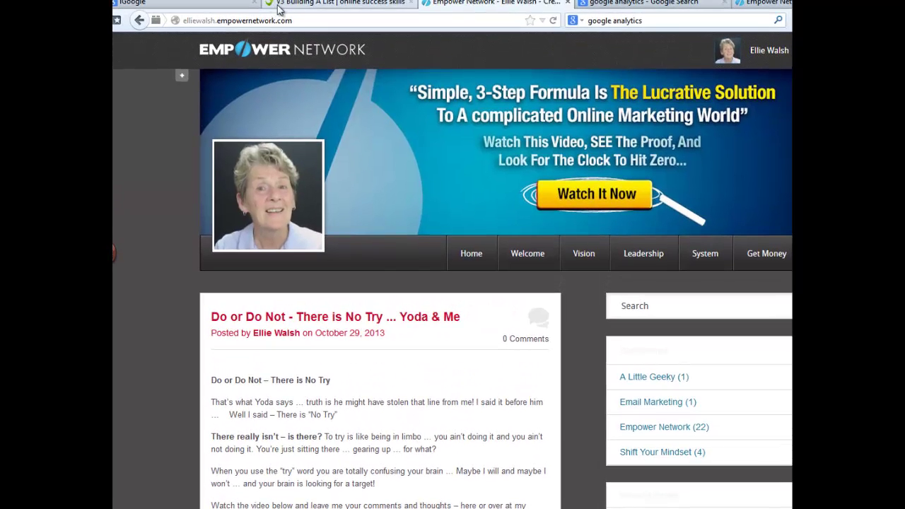
Check the Empower Network blog's web address in Firefox and review the new account form's data sharing settings.
click(302, 19)
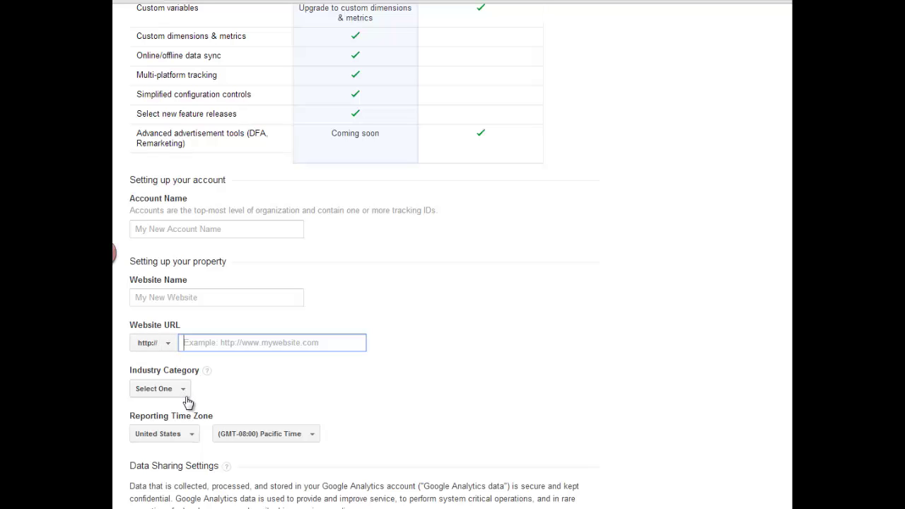
scroll(364, 254, down, 3)
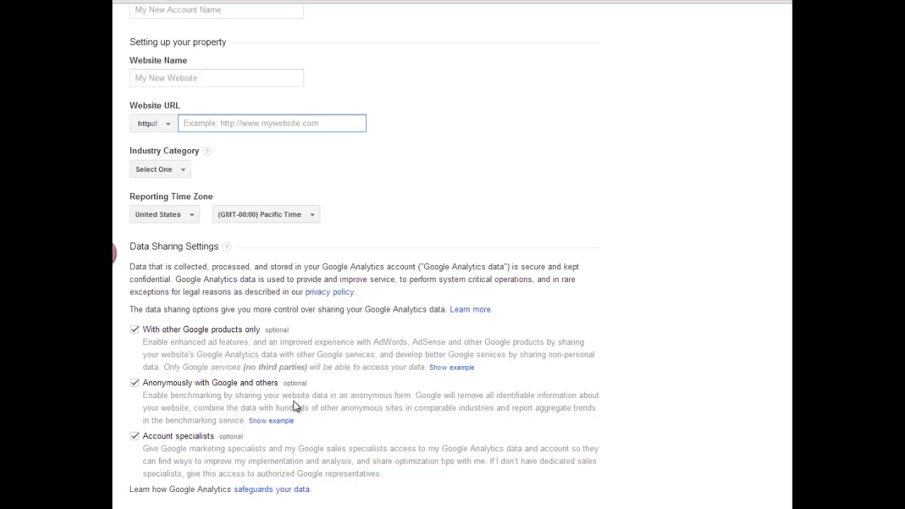
scroll(452, 255, down, 1)
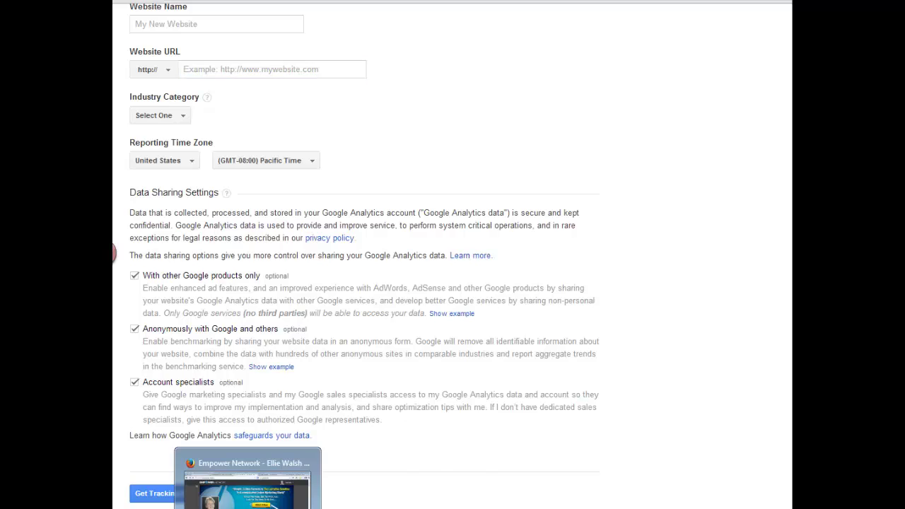
Switch to the Firefox window, open Google Analytics from the google analytics search results and access the existing account.
click(243, 481)
click(665, 4)
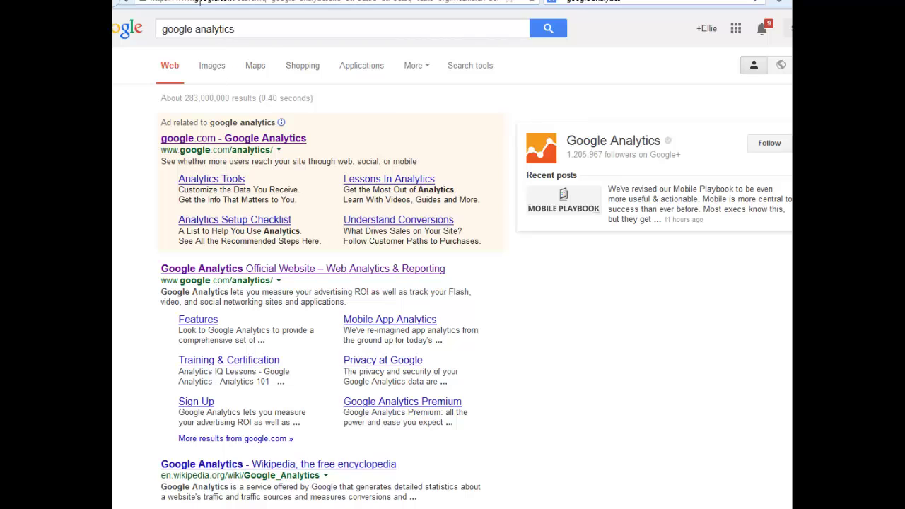
click(237, 141)
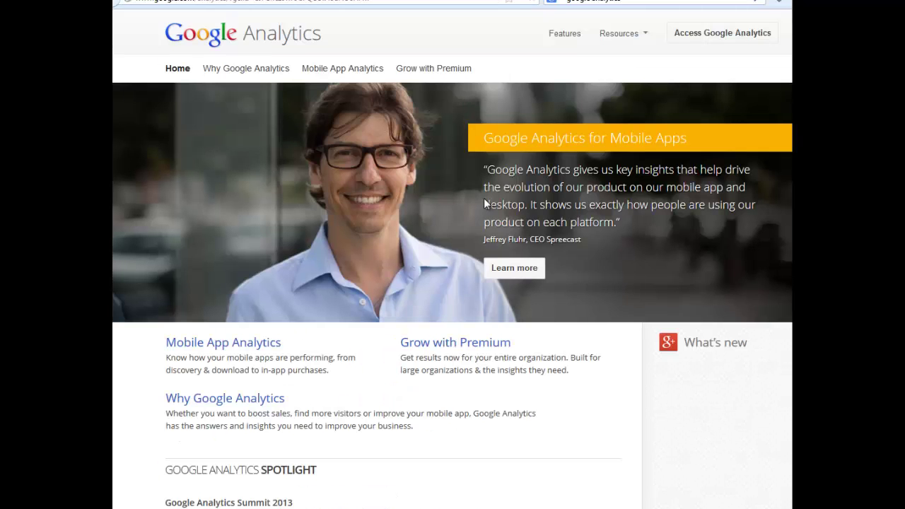
click(685, 37)
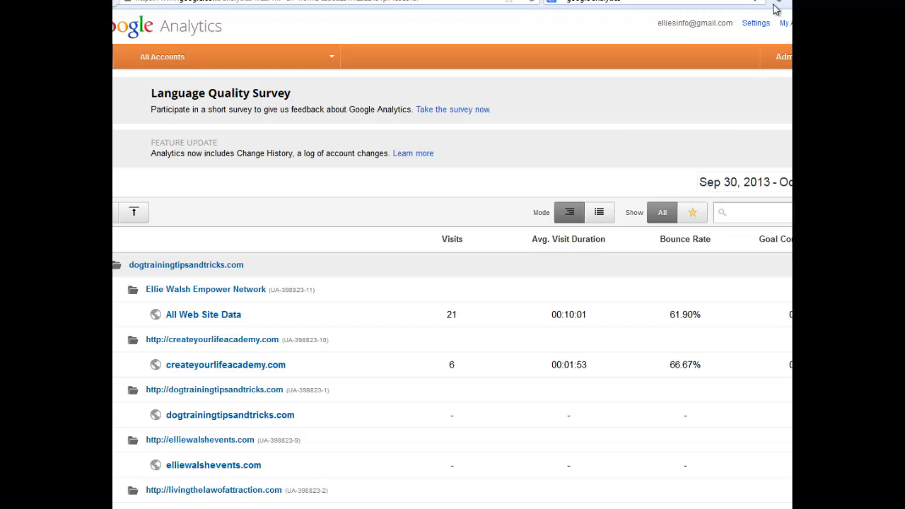
Look through the account's list of tracked websites and open All Web Site Data for the Empower Network property.
scroll(453, 283, down, 5)
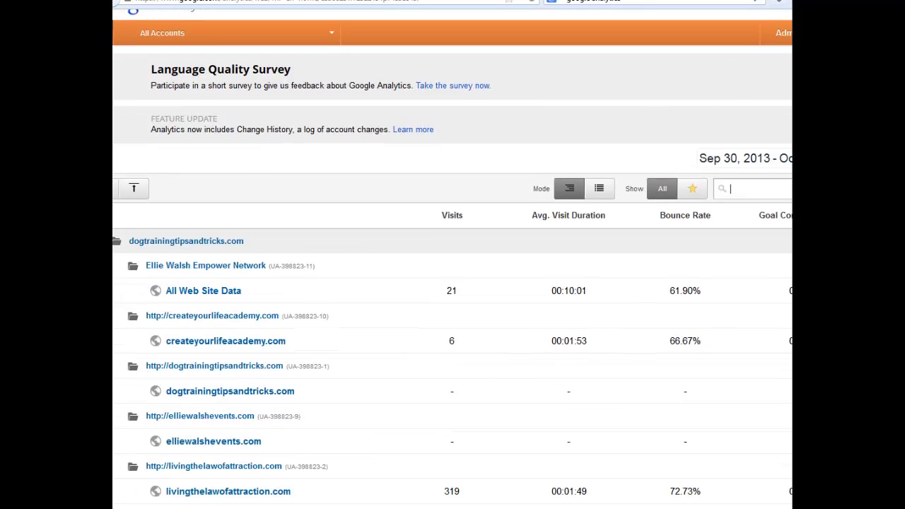
scroll(452, 283, down, 1)
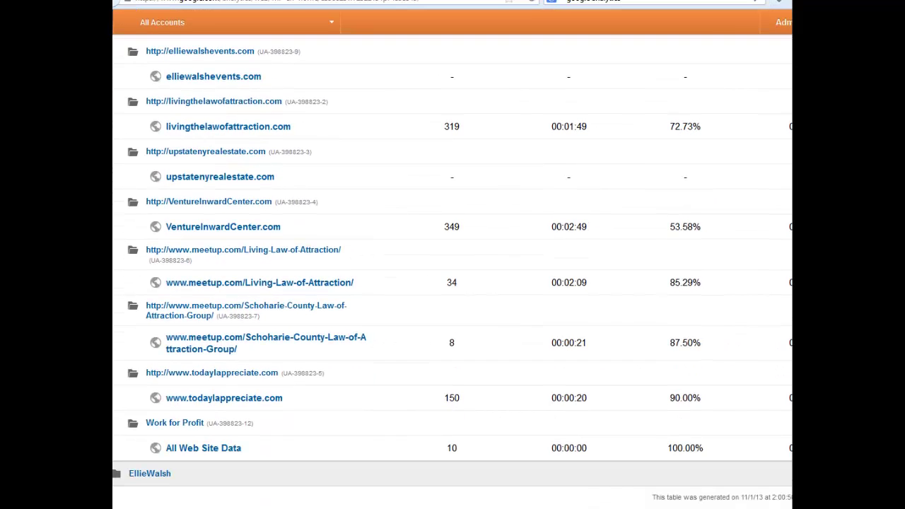
scroll(453, 283, up, 5)
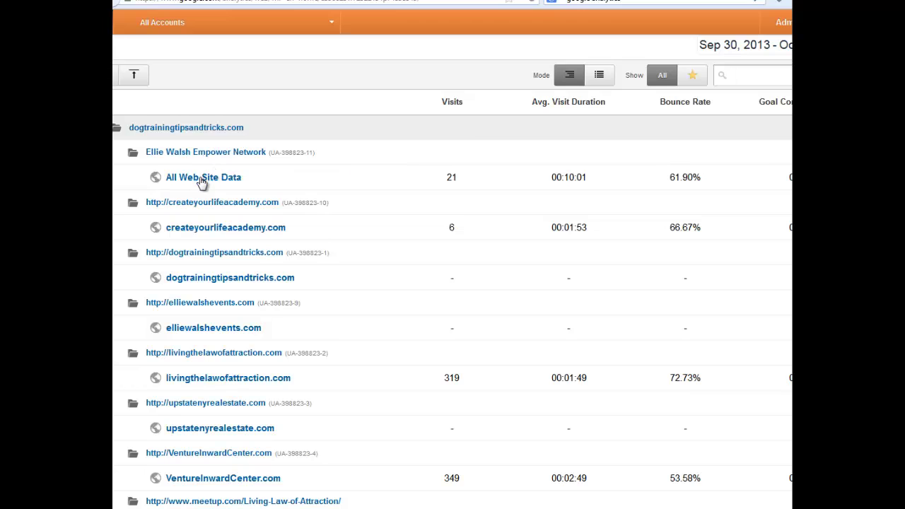
click(201, 179)
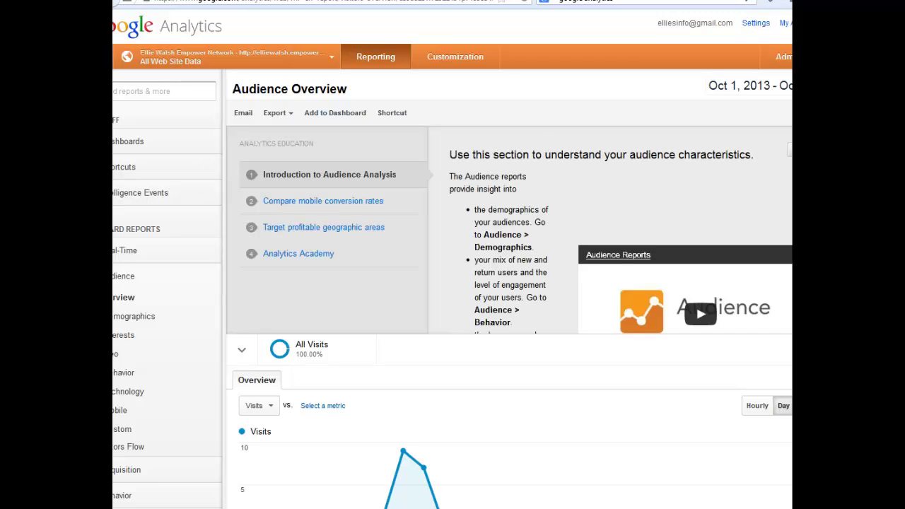
Examine the daily visits graph and visitor statistics in the Audience Overview report.
scroll(364, 243, down, 3)
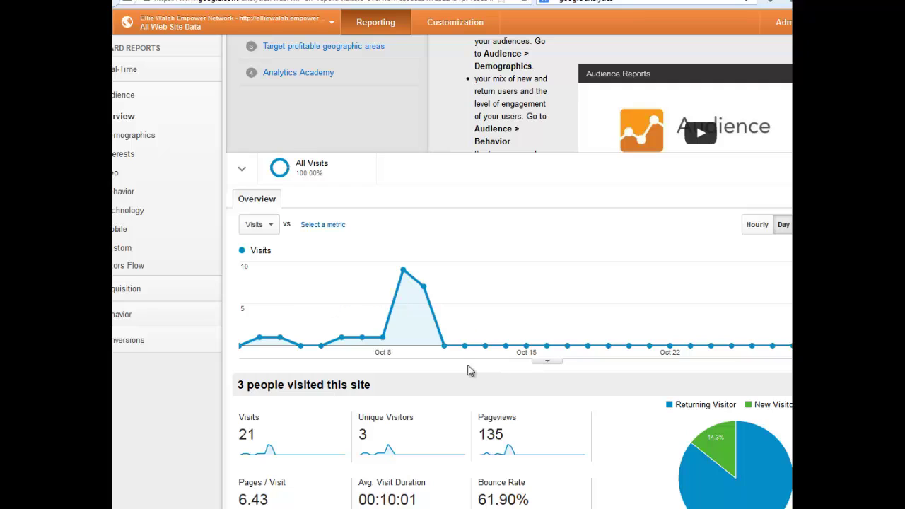
mouse_move(444, 347)
mouse_move(731, 347)
scroll(775, 81, up, 1)
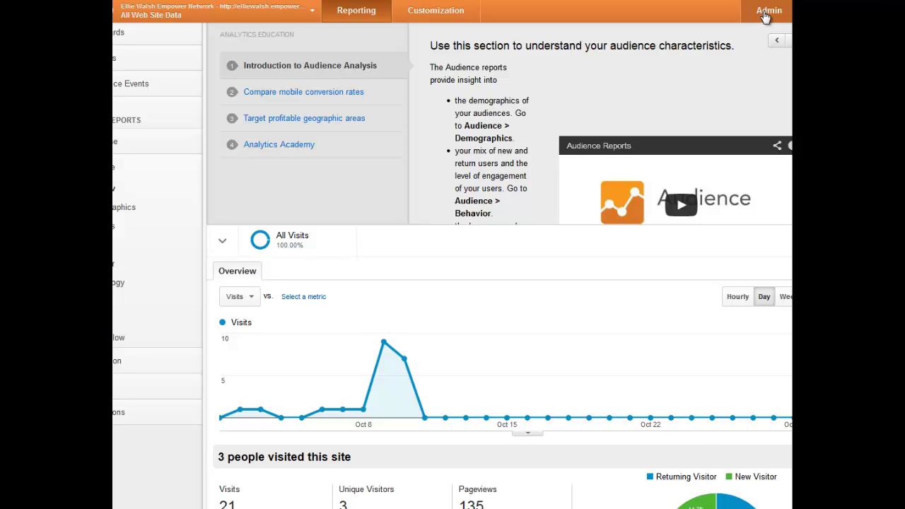
Look through the property list on the administration page and open the settings of the Empower Network property at its default URL.
click(766, 12)
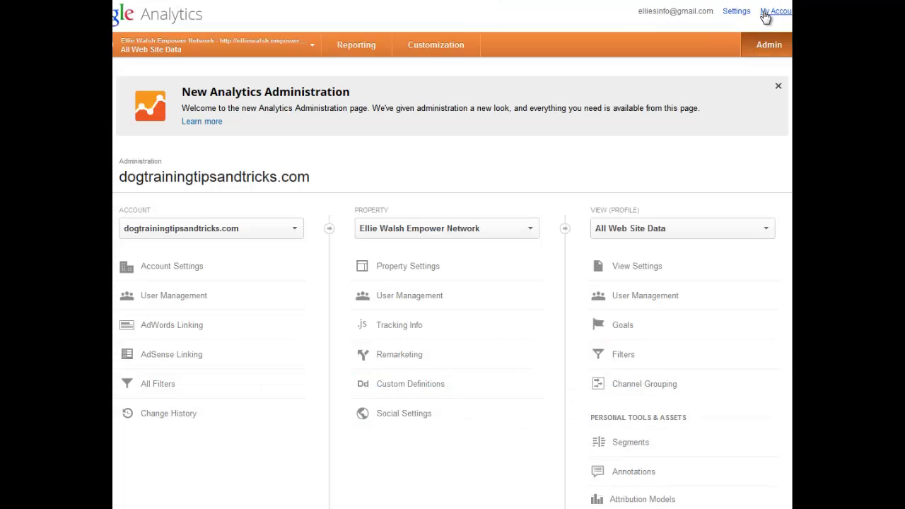
scroll(452, 265, down, 1)
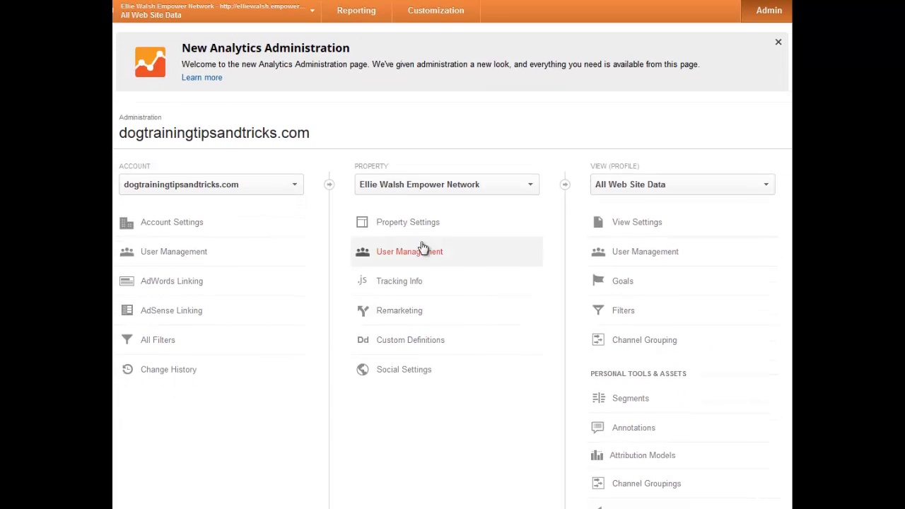
click(523, 185)
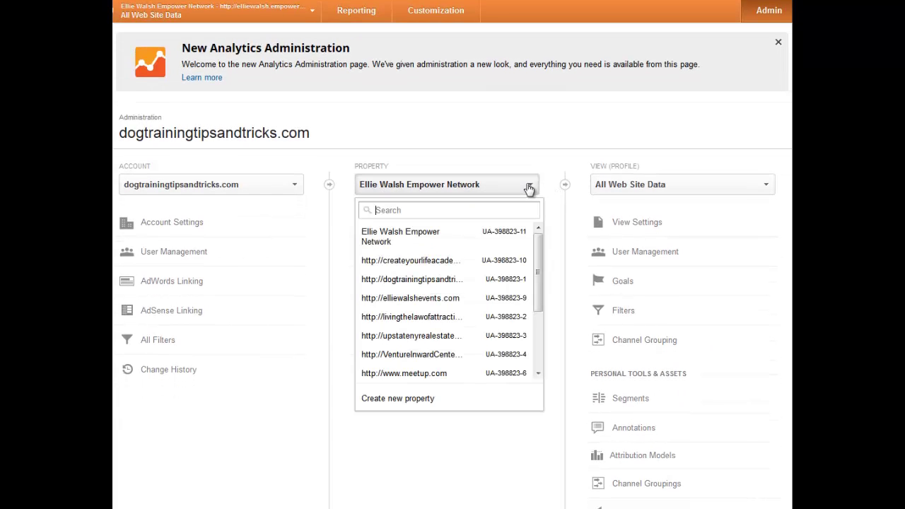
drag(538, 277, 531, 186)
click(529, 187)
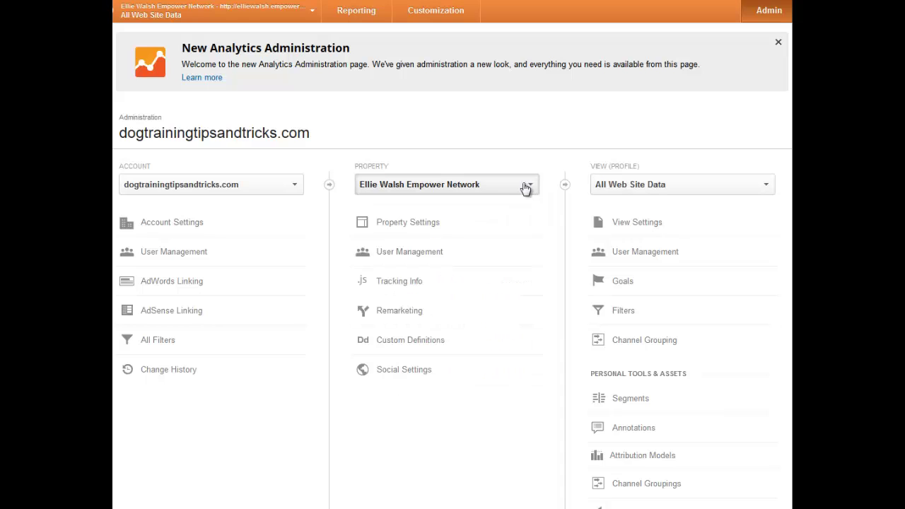
click(389, 227)
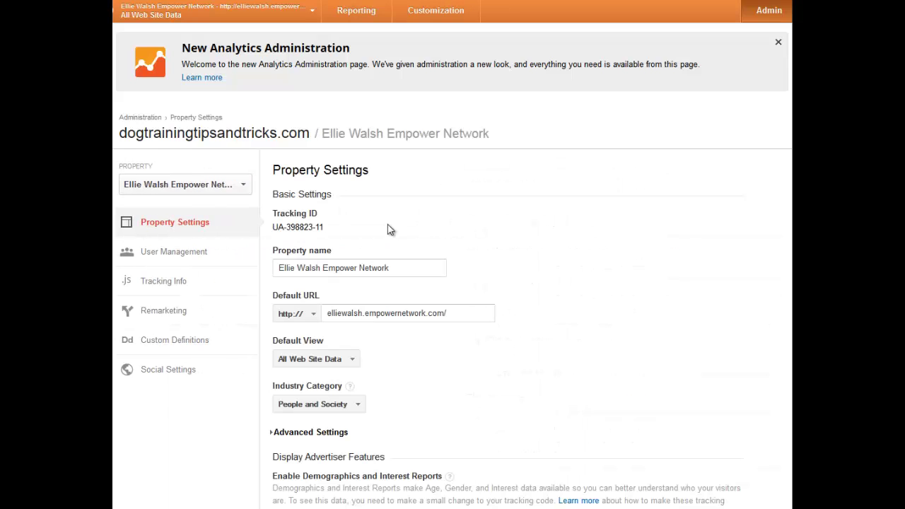
click(473, 317)
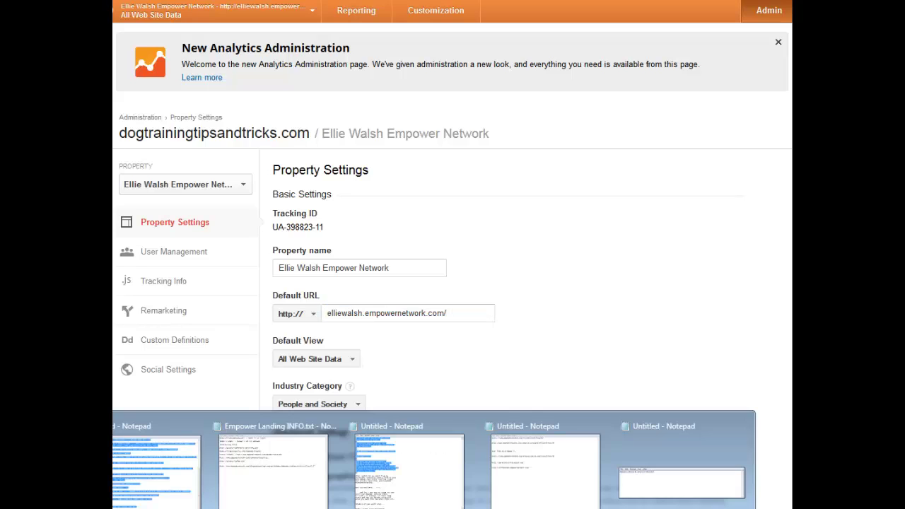
Cut the blog address from the untitled Notepad note and load the Empower Network blog at that address in the browser.
click(681, 464)
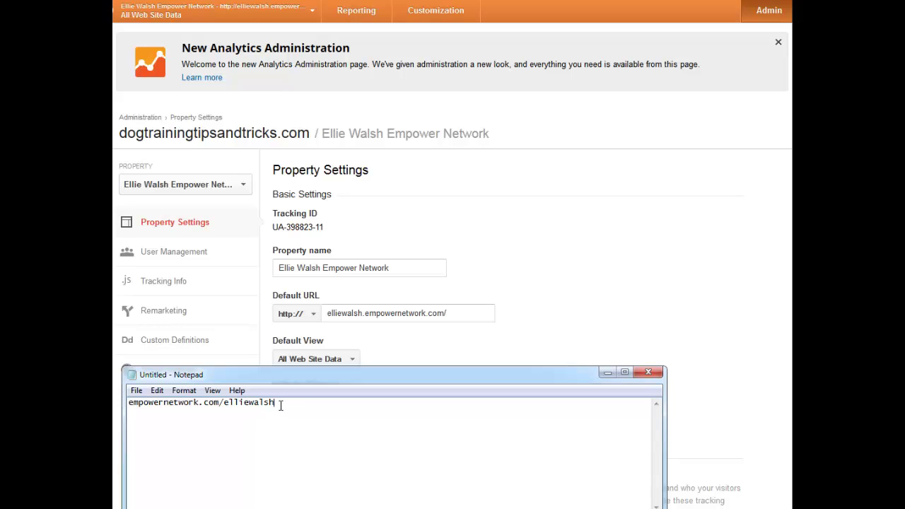
drag(279, 405, 114, 413)
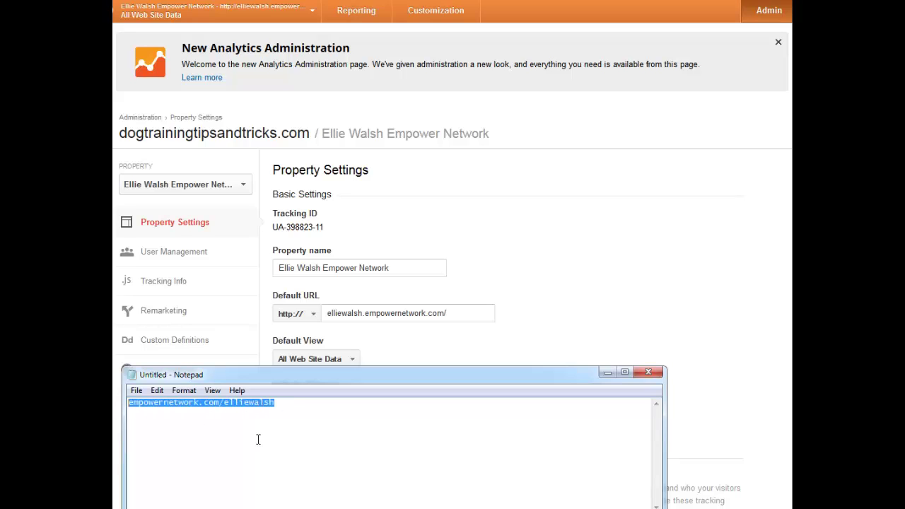
key(ctrl+x)
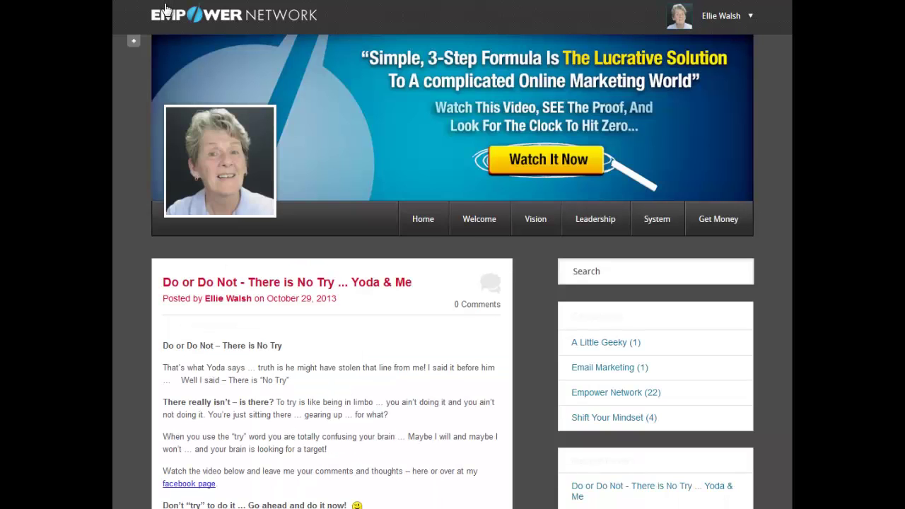
mouse_move(114, 2)
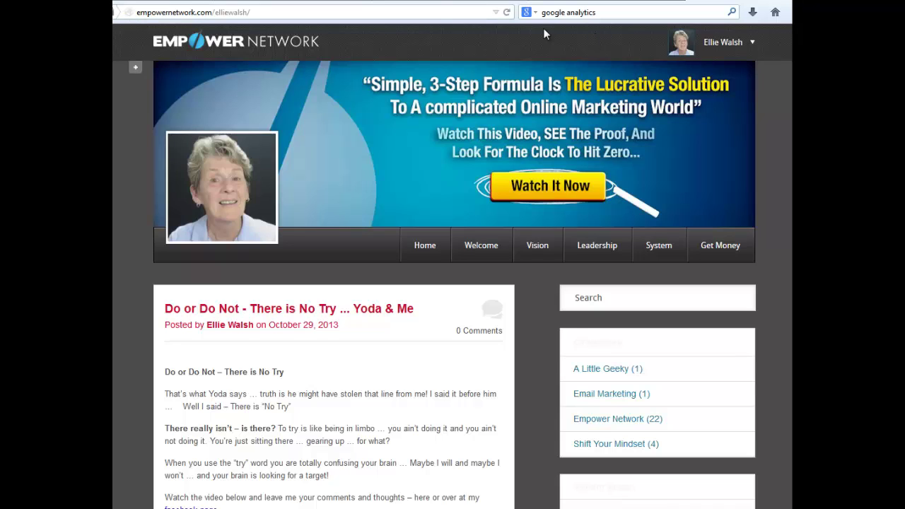
click(453, 15)
key(Return)
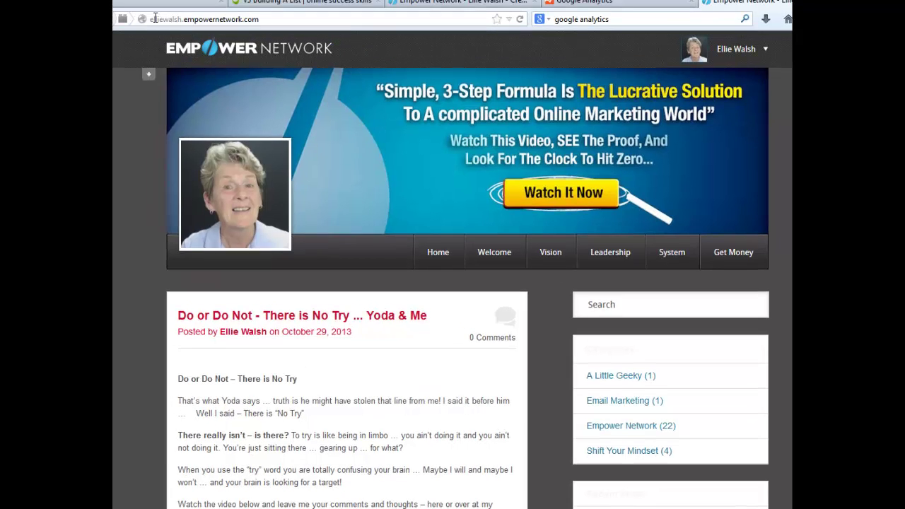
Compare the blog's web address with the default URL of the Empower Network property in Google Analytics and save the property settings.
click(267, 20)
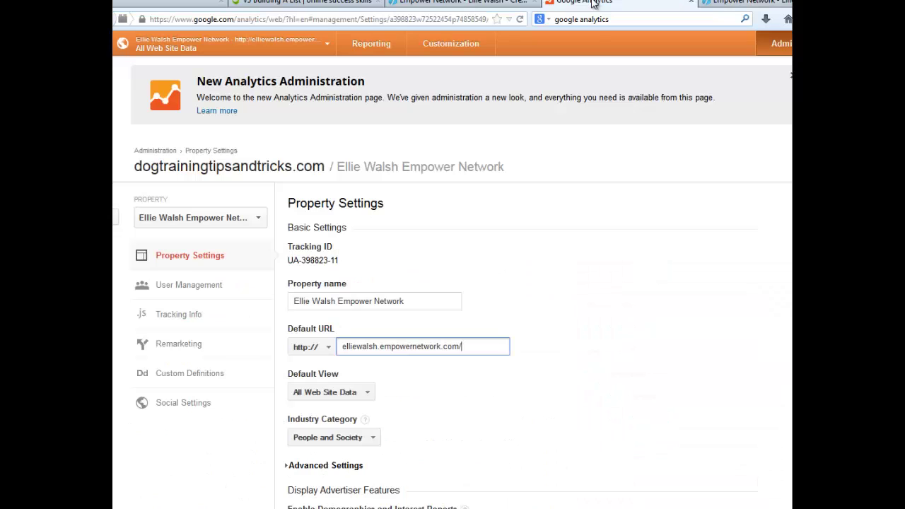
click(595, 3)
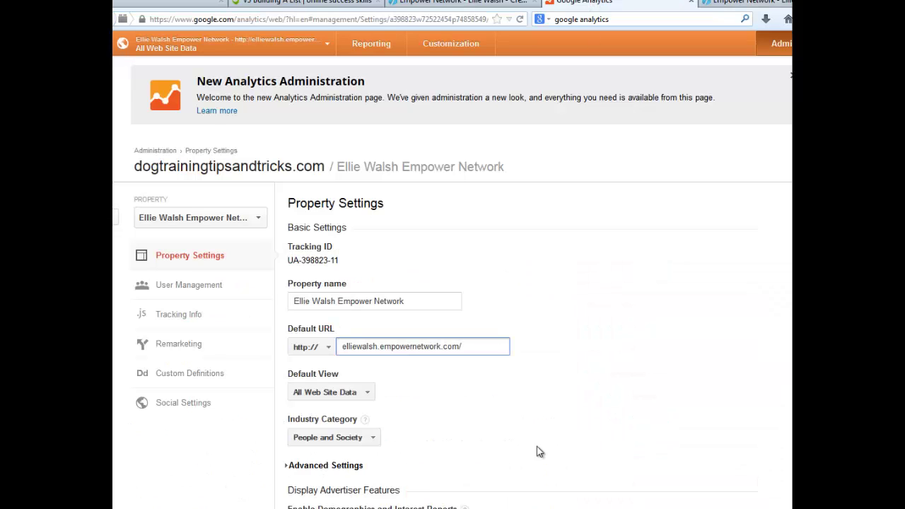
click(470, 347)
drag(469, 347, 343, 347)
click(477, 346)
scroll(452, 283, down, 3)
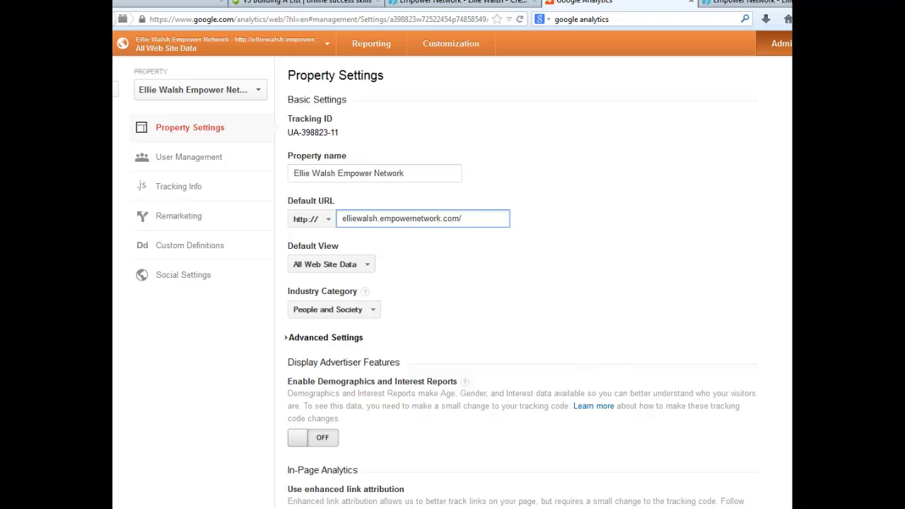
scroll(436, 283, down, 1)
scroll(453, 283, down, 5)
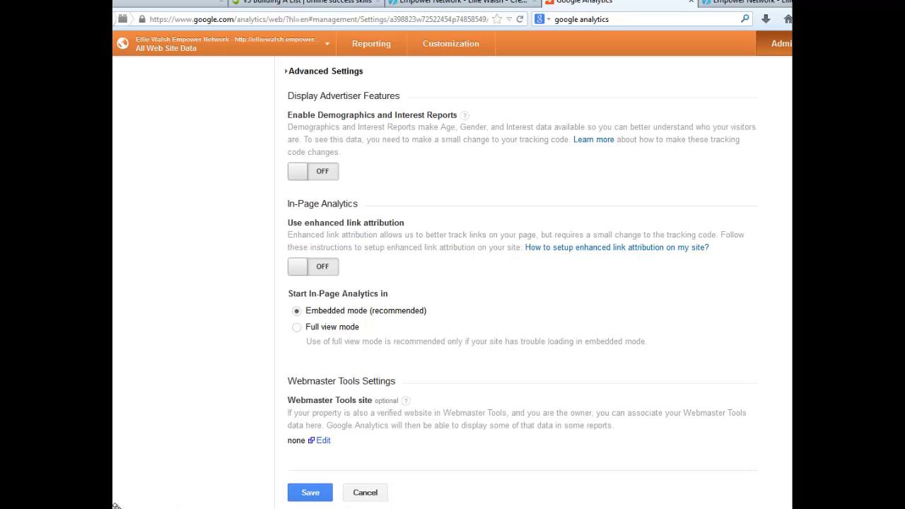
click(311, 495)
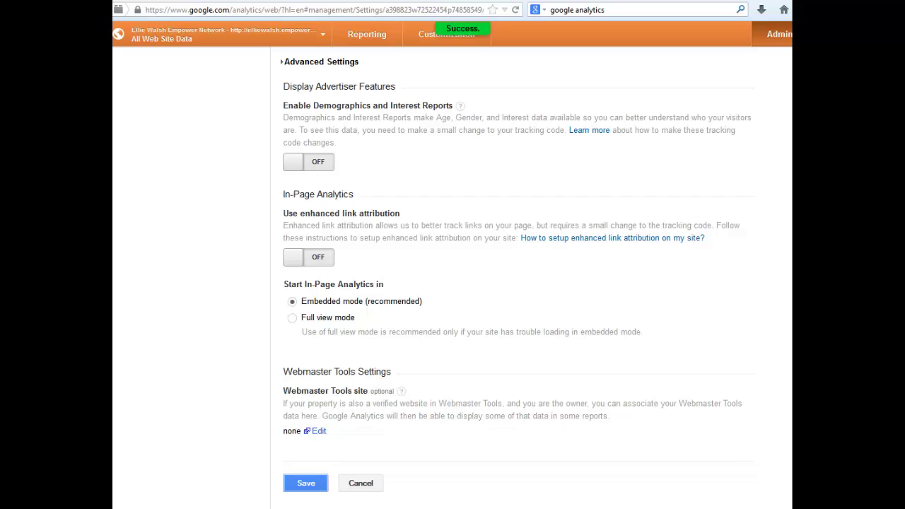
Copy the property's tracking ID and open the Seo Options in the Empower Network blog's customization settings.
scroll(632, 320, up, 10)
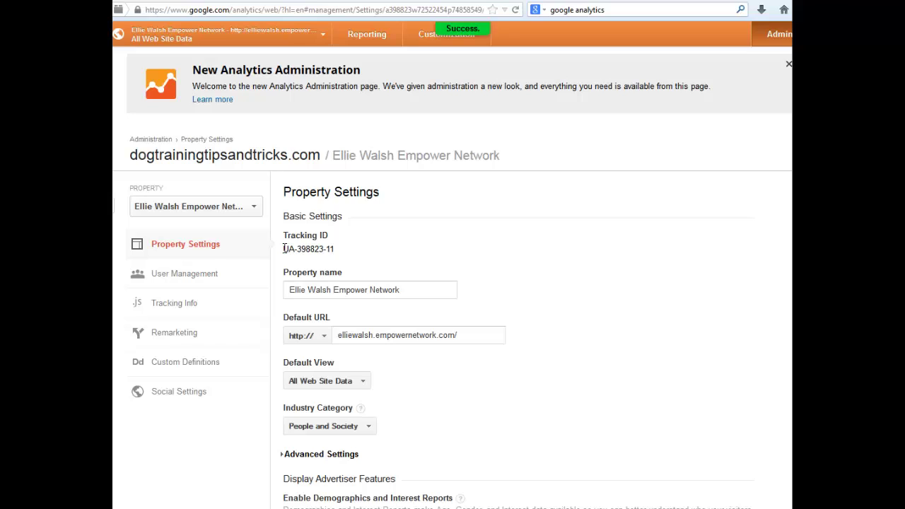
triple_click(301, 248)
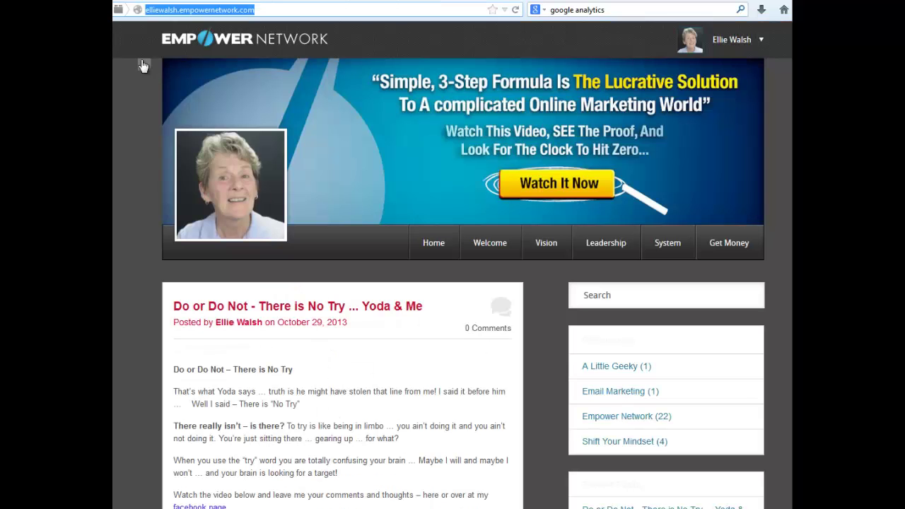
click(761, 43)
click(705, 73)
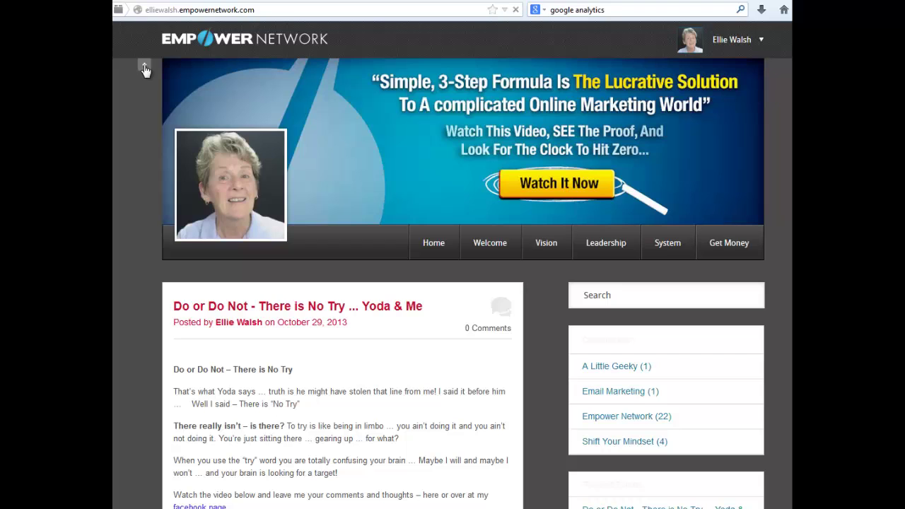
click(144, 69)
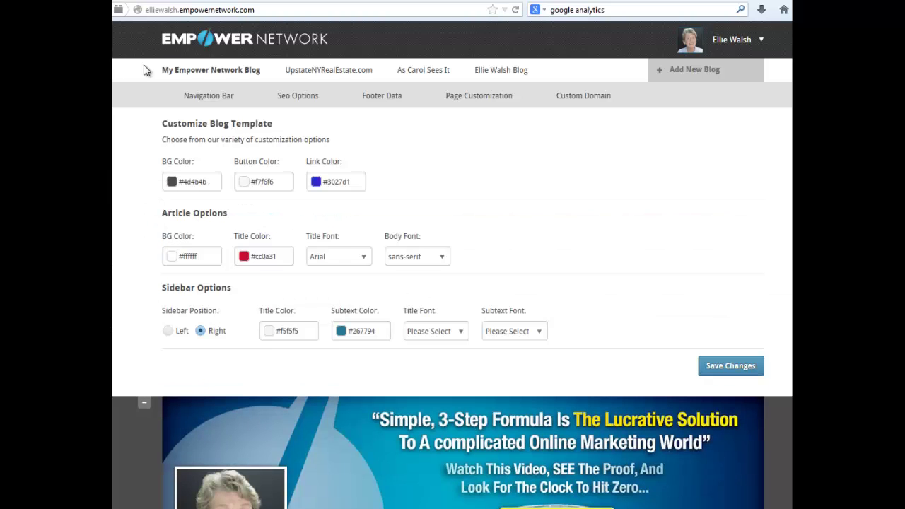
click(296, 97)
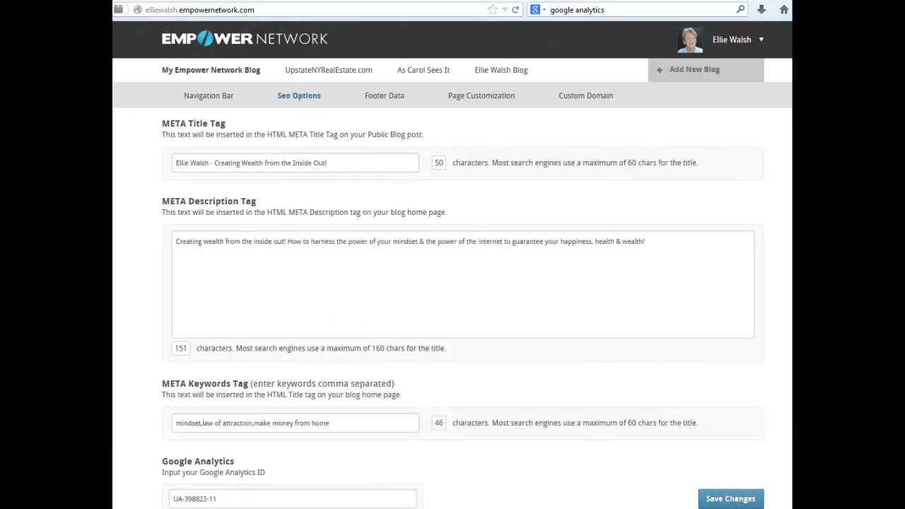
Enter the copied tracking ID as the blog's Google Analytics ID and save the changes.
scroll(490, 382, down, 3)
click(224, 328)
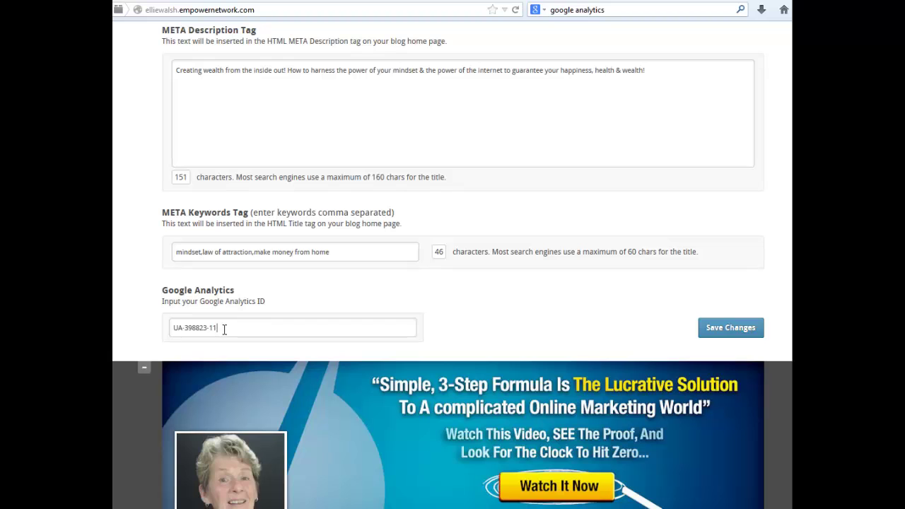
double_click(223, 328)
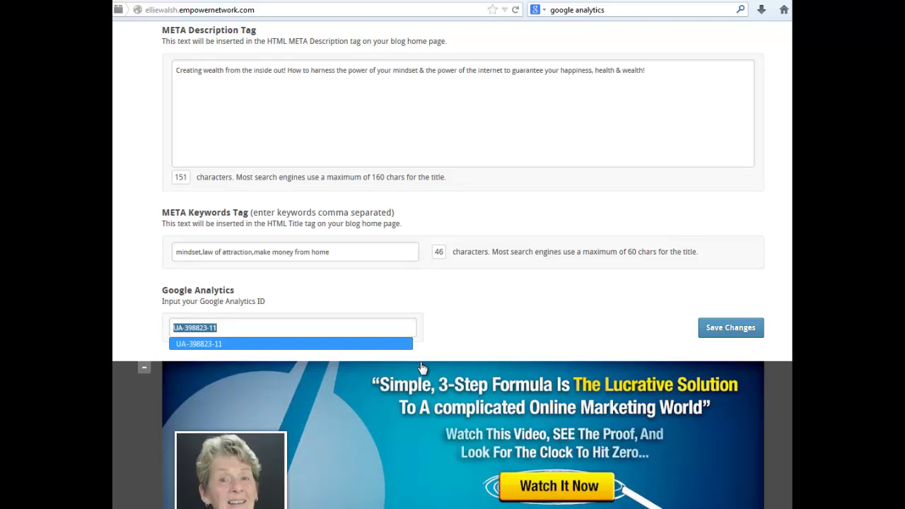
click(729, 330)
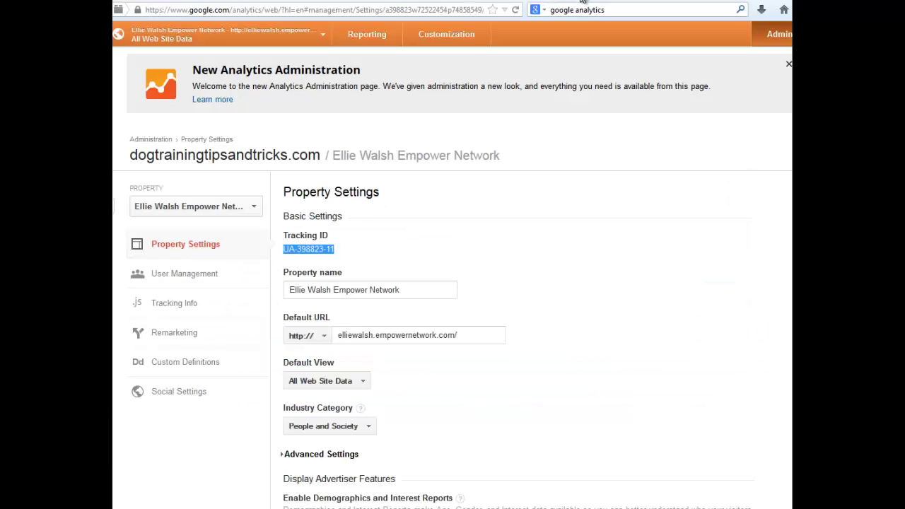
Return to the Google Analytics administration page and start creating a new property from the property list.
scroll(453, 283, up, 1)
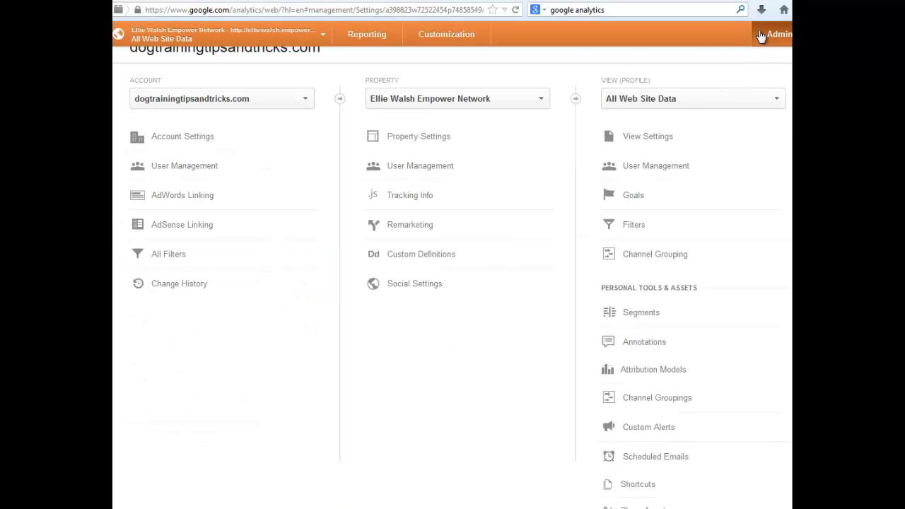
click(542, 100)
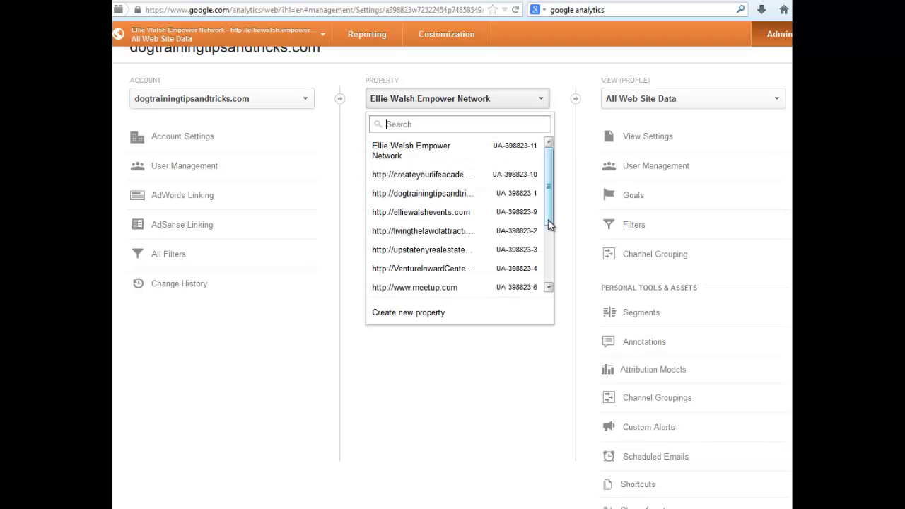
scroll(550, 224, down, 3)
click(401, 312)
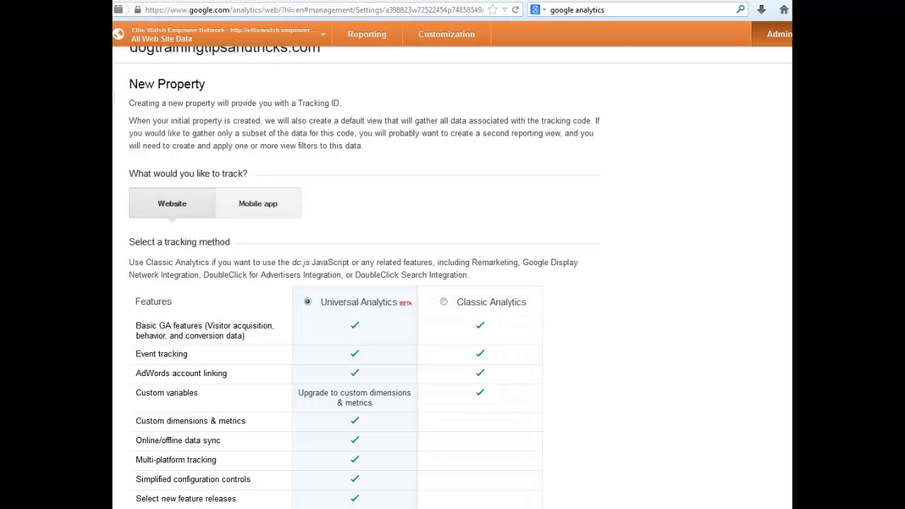
Look through the New Property form's tracking method comparison and its website name and website URL fields.
scroll(117, 62, down, 3)
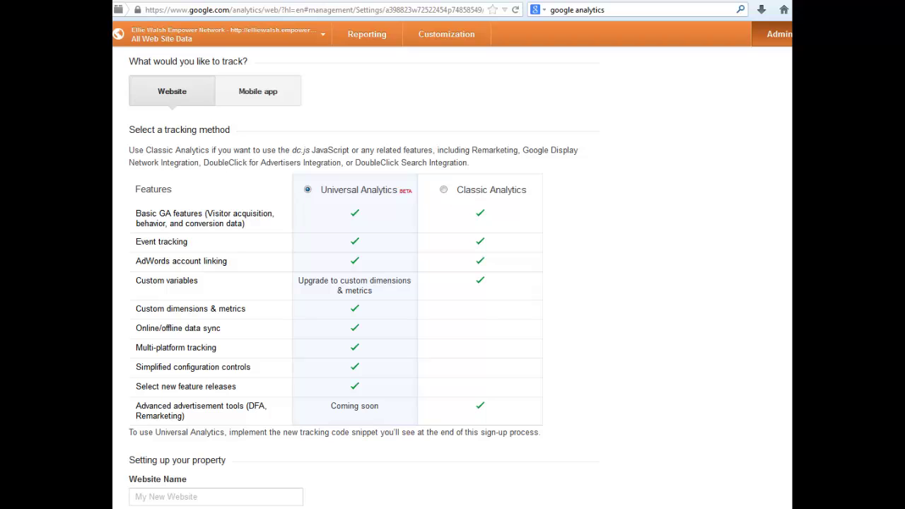
scroll(365, 276, down, 1)
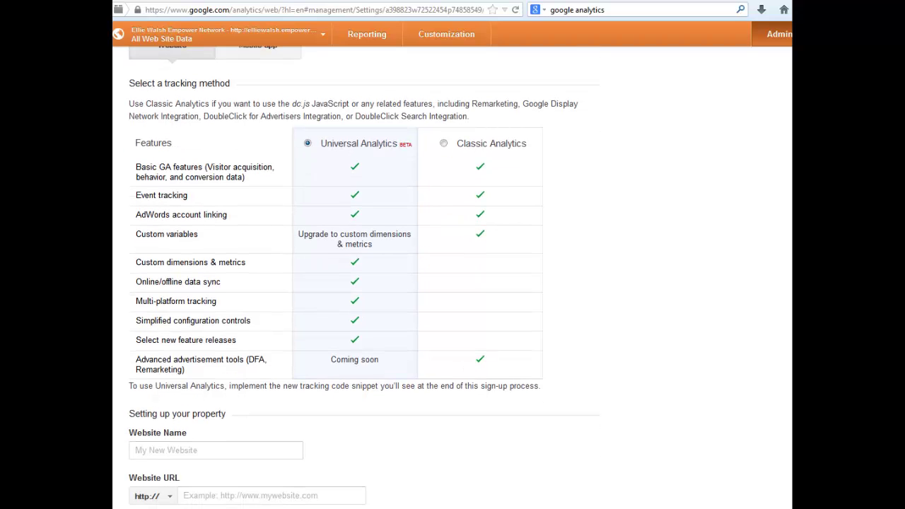
scroll(364, 276, down, 3)
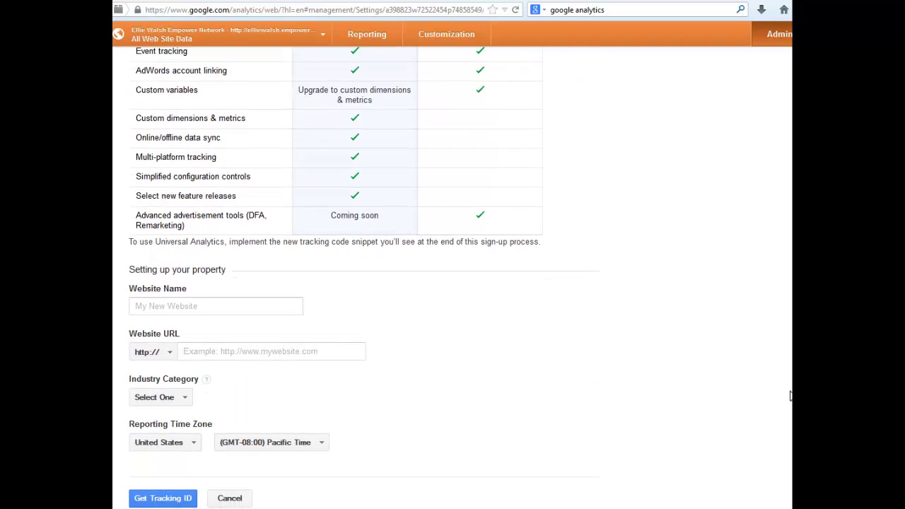
click(148, 307)
click(193, 347)
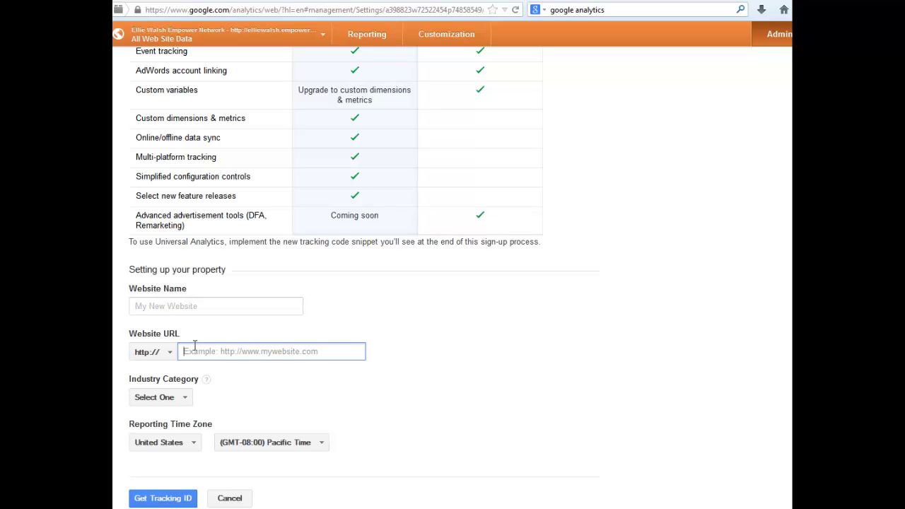
Locate the web address on the blog page for the website URL and return to the New Property form to review the remaining fields.
click(375, 3)
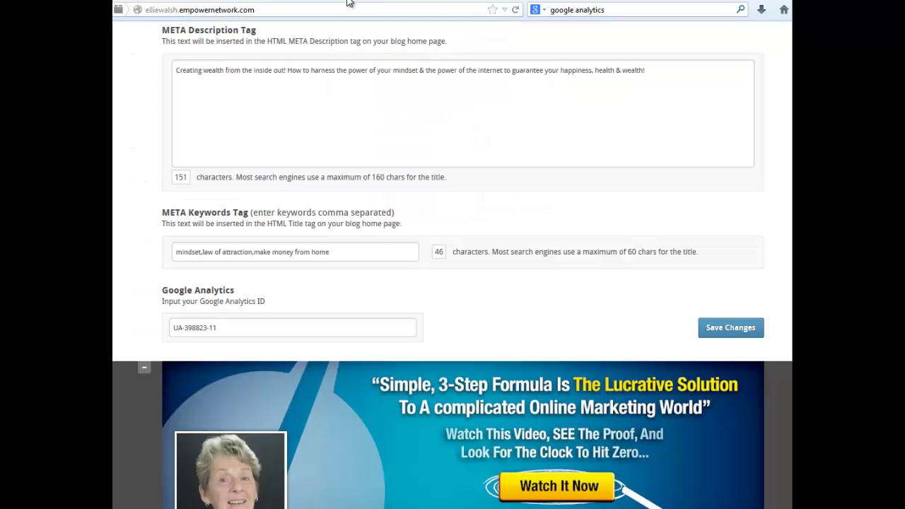
click(529, 2)
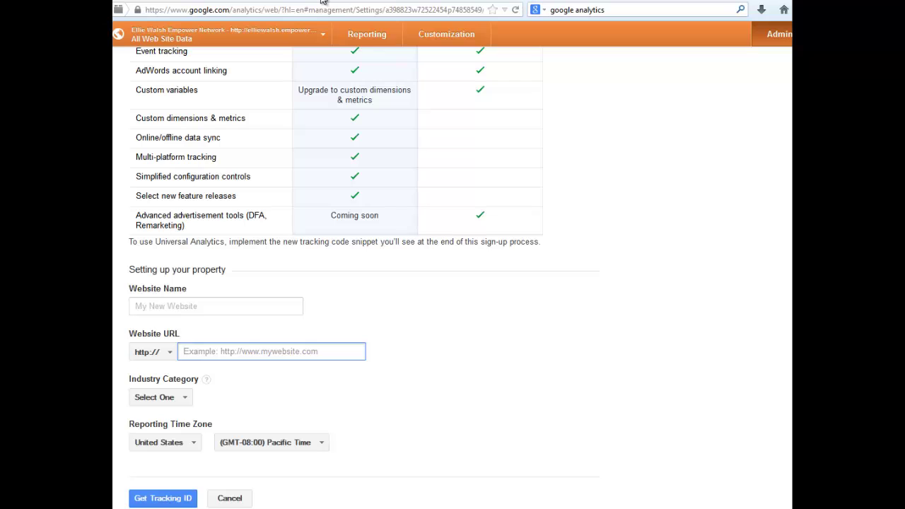
click(375, 3)
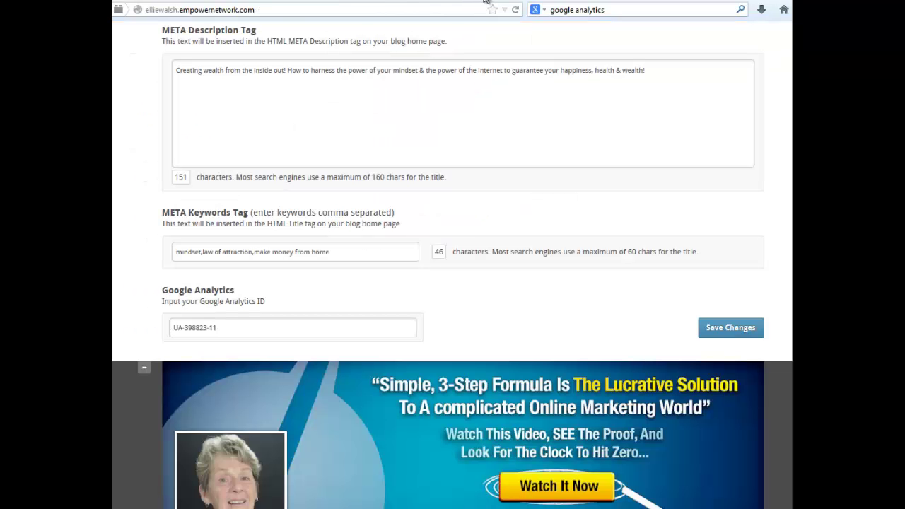
click(373, 8)
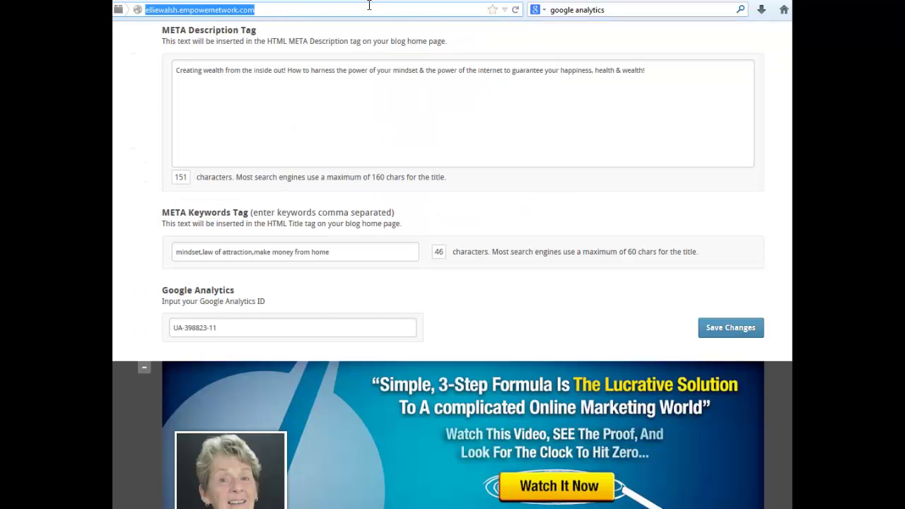
click(488, 2)
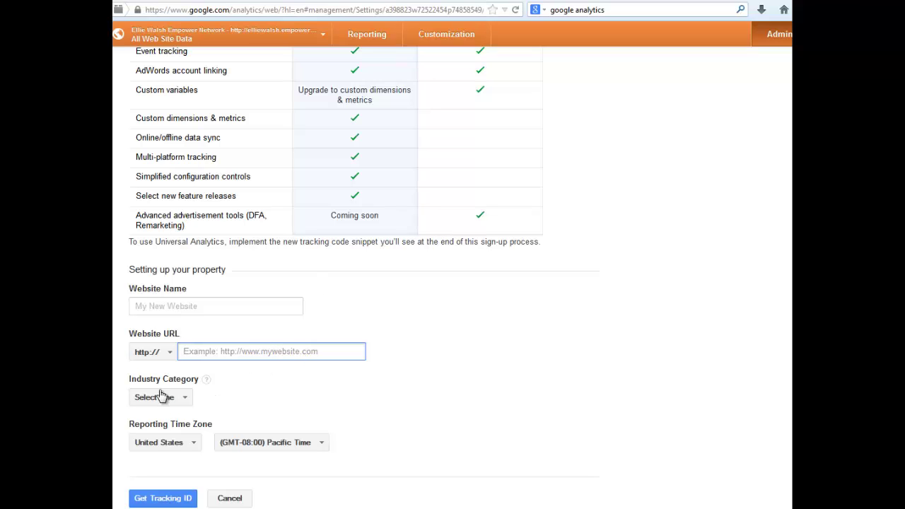
scroll(365, 278, down, 1)
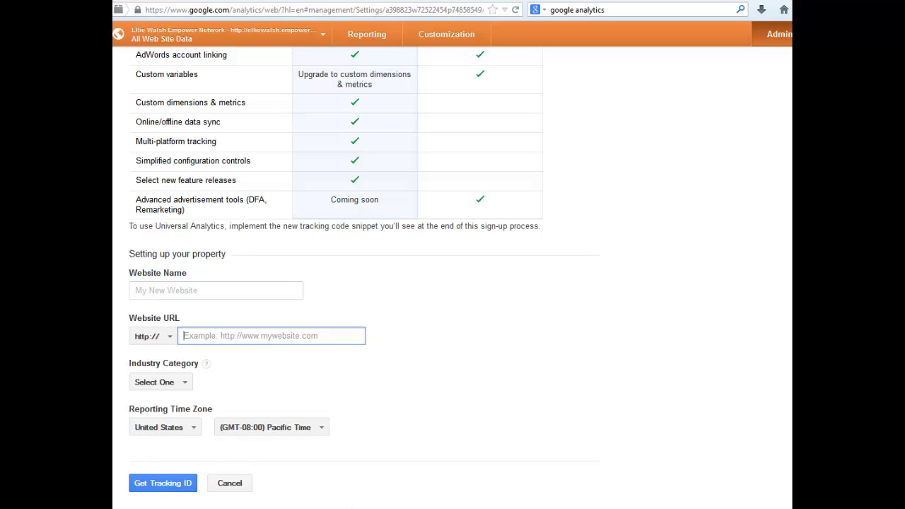
Leave the New Property form for the administration page and check where the property list offers creating a new property.
scroll(575, 221, up, 10)
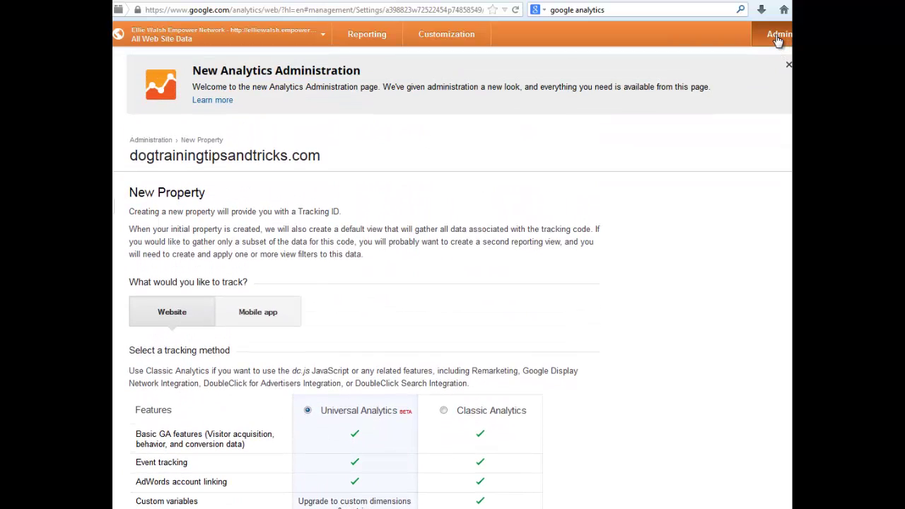
click(778, 37)
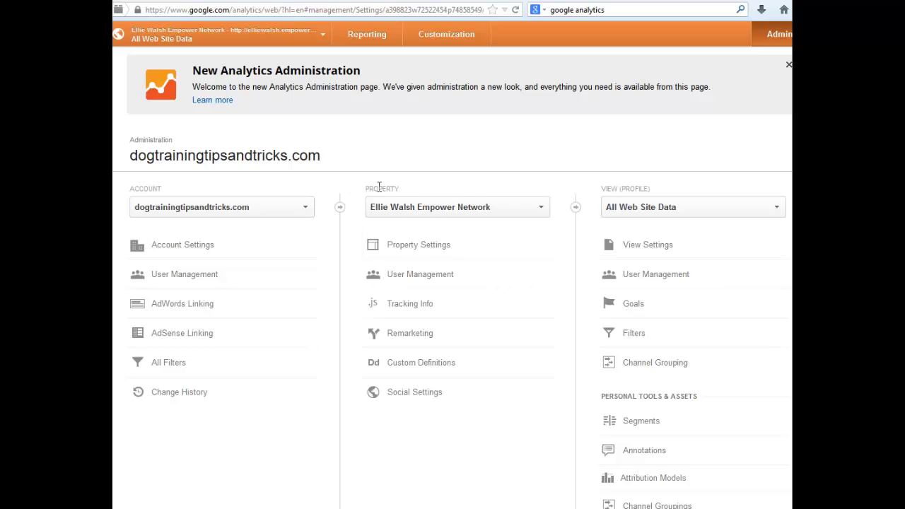
click(542, 209)
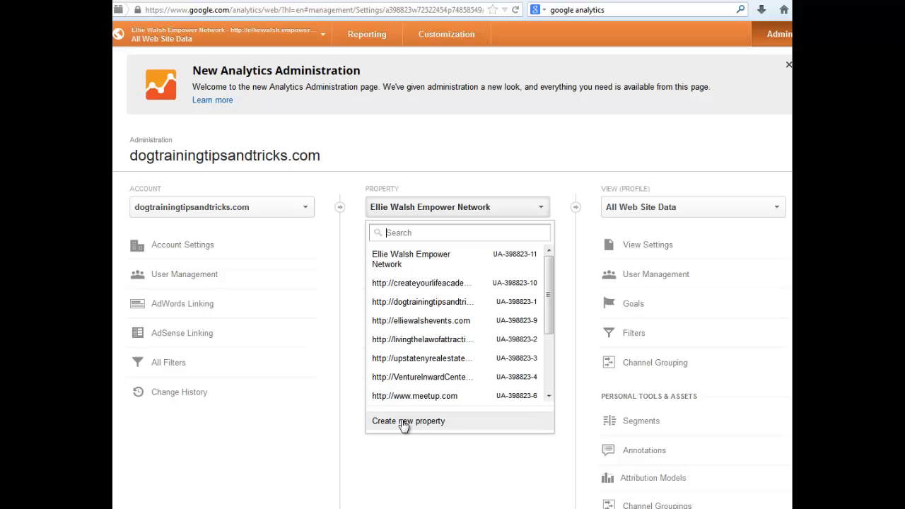
key(Escape)
scroll(556, 46, up, 1)
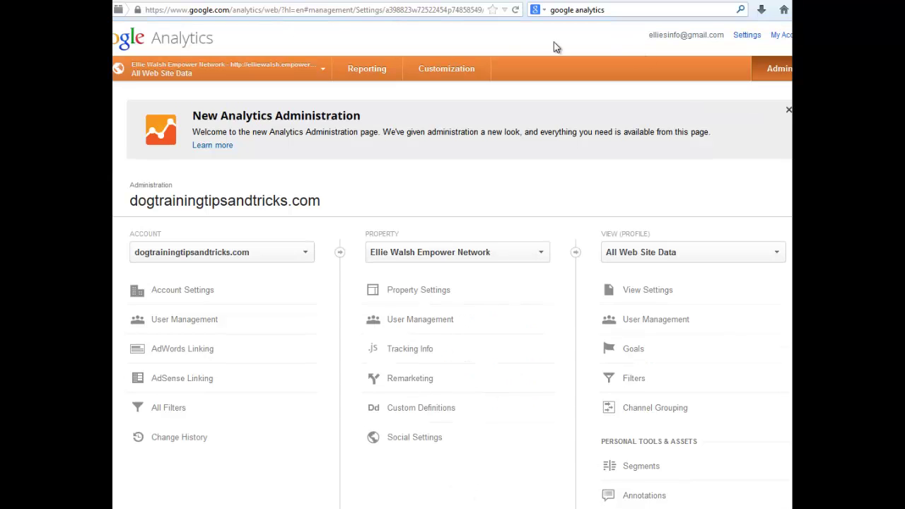